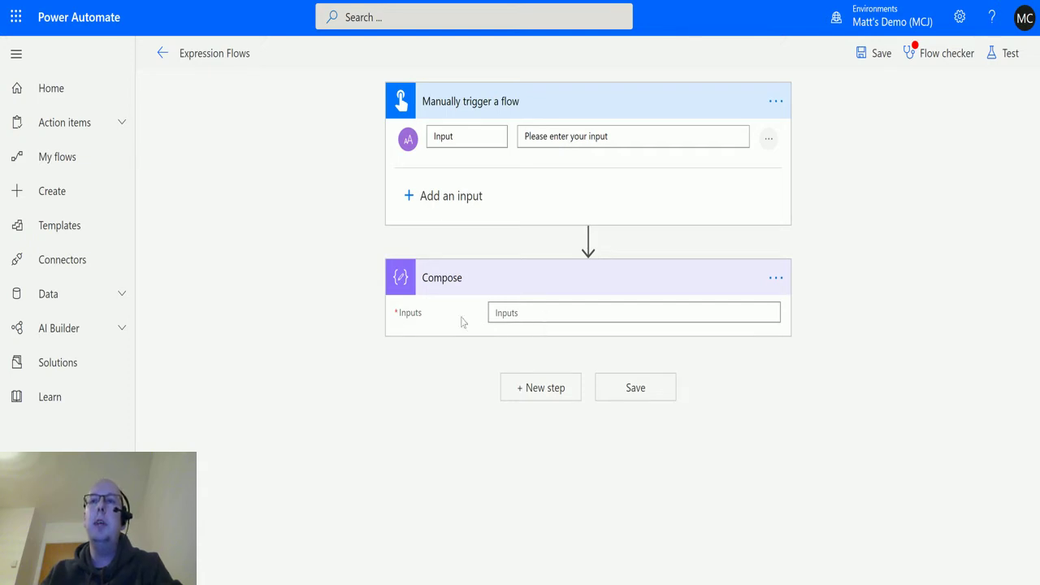
Step: Begin an expression for the Compose action's Inputs with the skip function from the full list of Collection functions
left_click(527, 313)
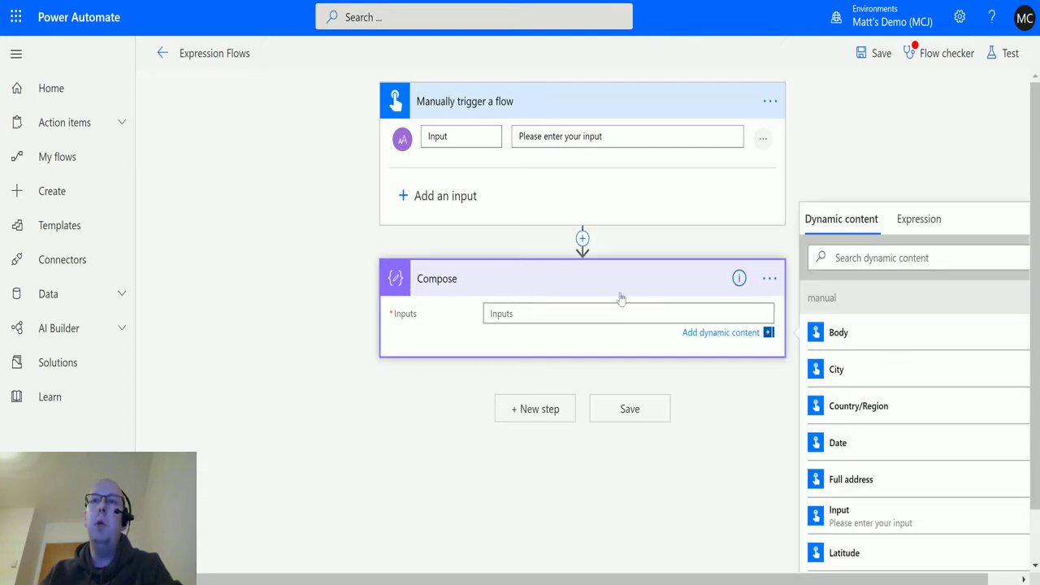
left_click(915, 227)
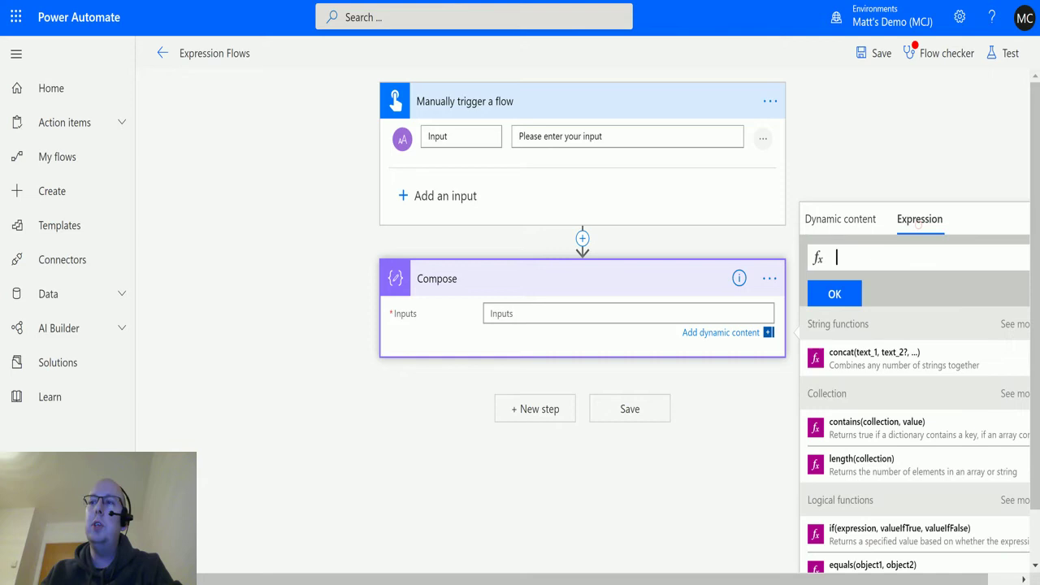
left_click(988, 393)
left_click_drag(1023, 363, 1023, 393)
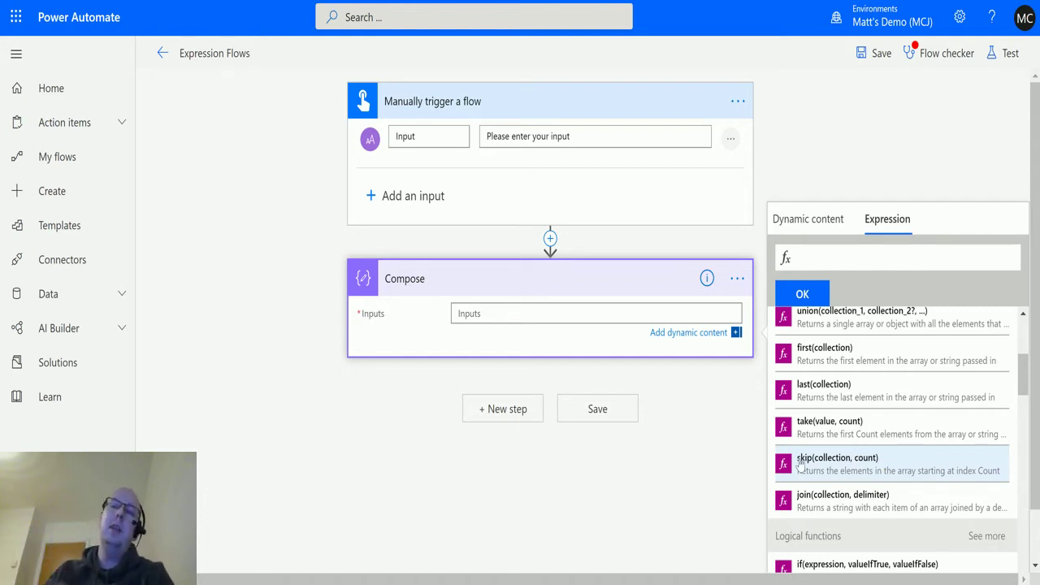
left_click(842, 474)
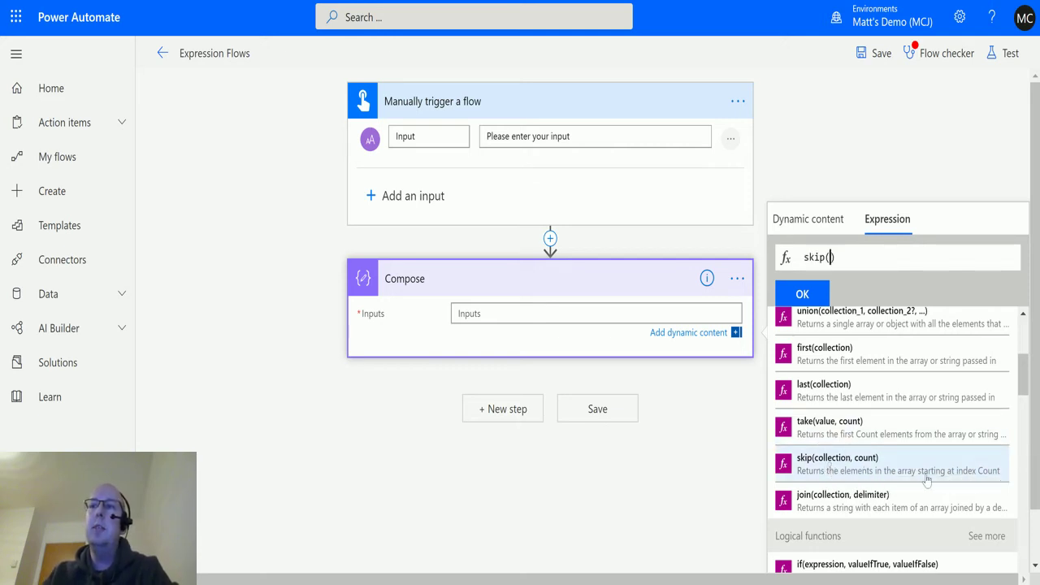
Step: Complete the skip expression with the trigger's Input as the collection and 5 as the count, and add it to Compose
left_click(834, 226)
left_click(864, 416)
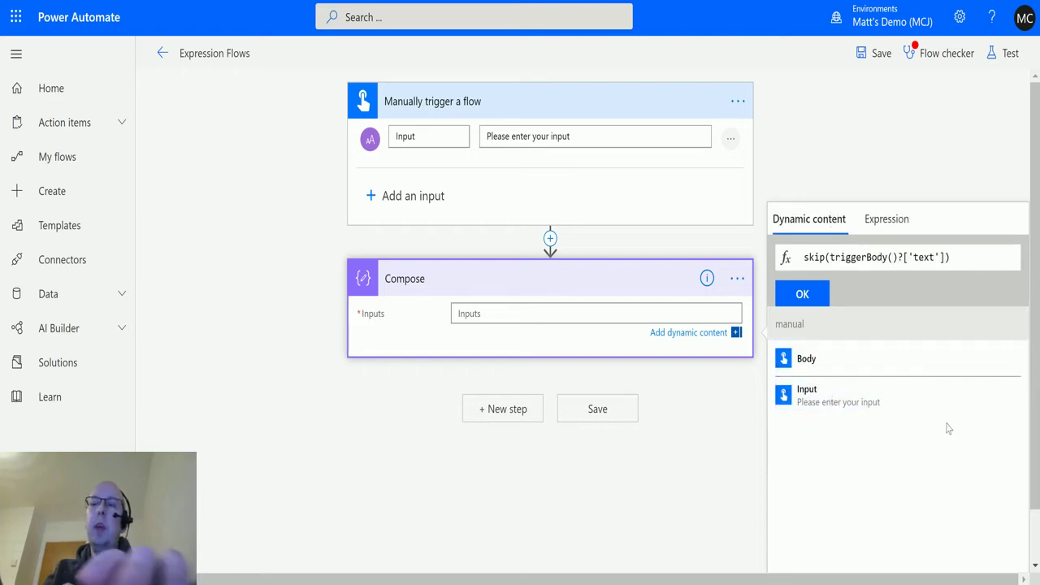
type(",")
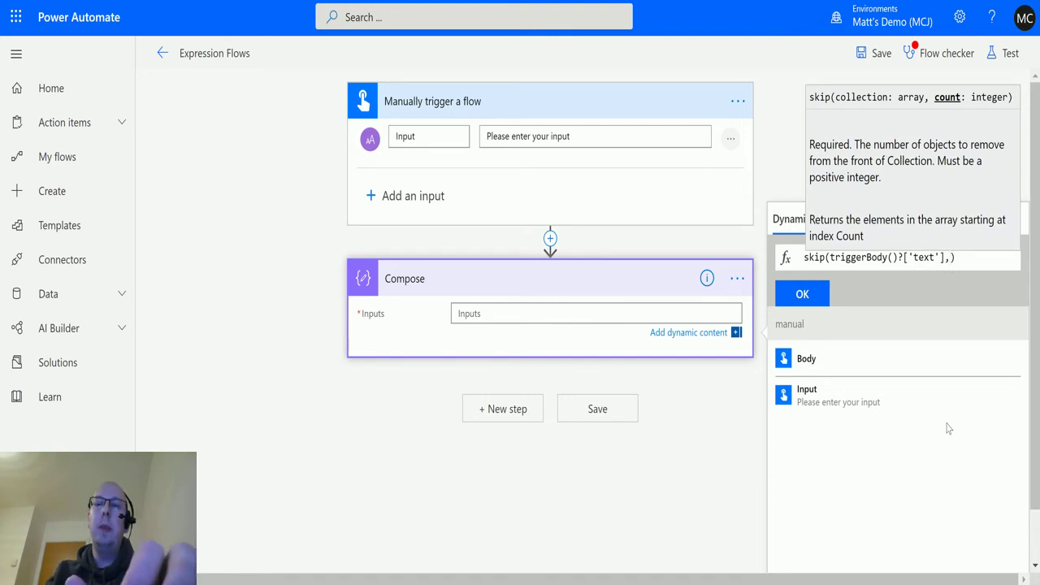
type("5")
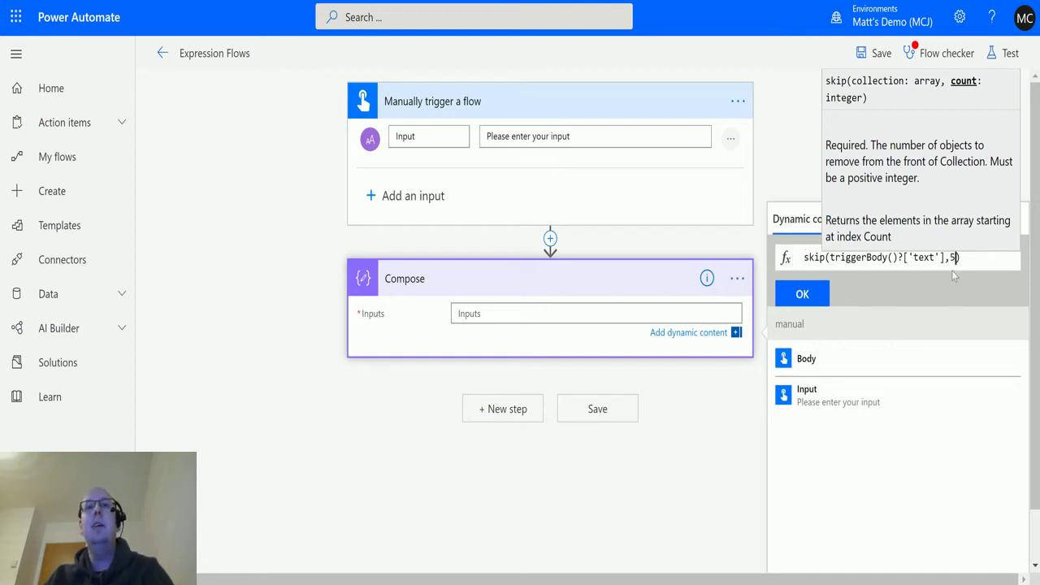
left_click(802, 297)
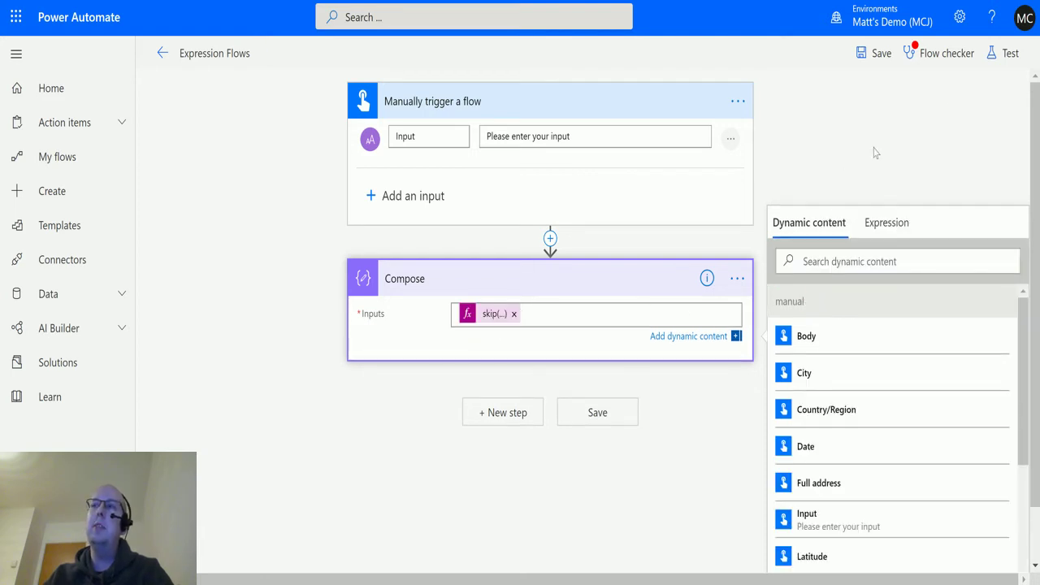
Step: Save the flow and start a manual test, entering "Hello, My name is", a first name and ", Nice to meet you." as Input
left_click(1005, 54)
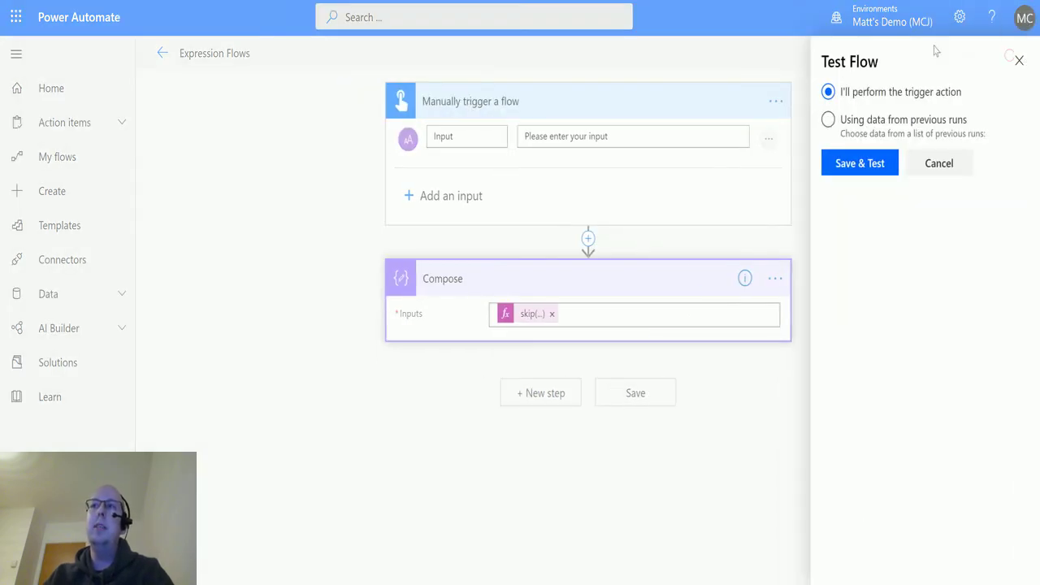
left_click(859, 163)
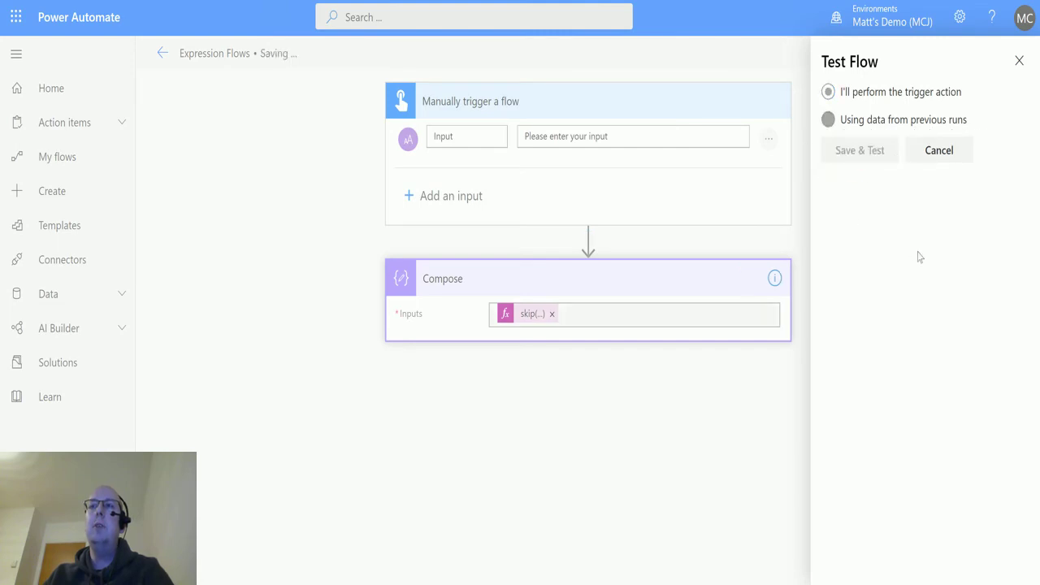
left_click(872, 191)
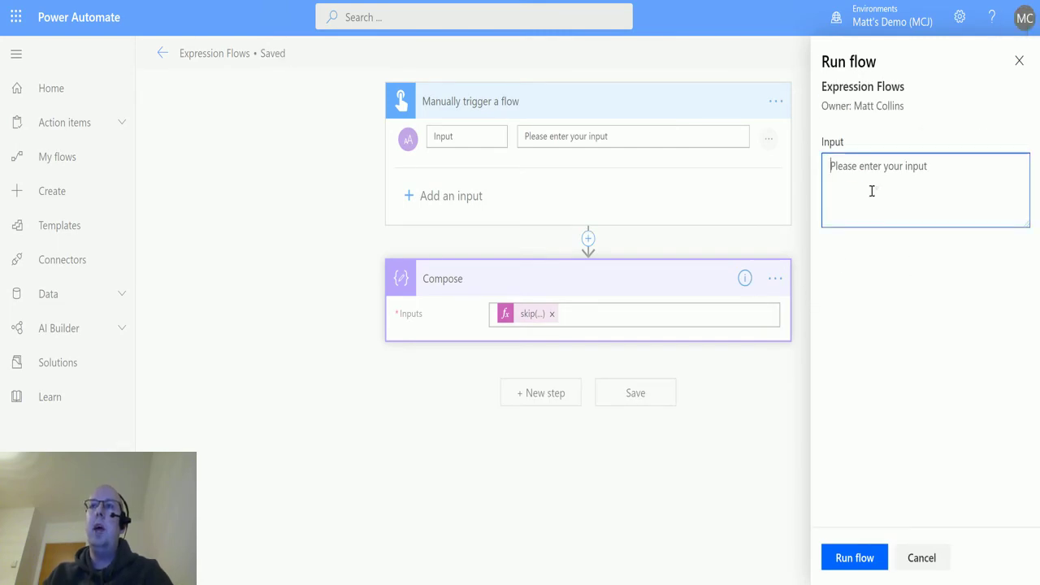
type("Hello")
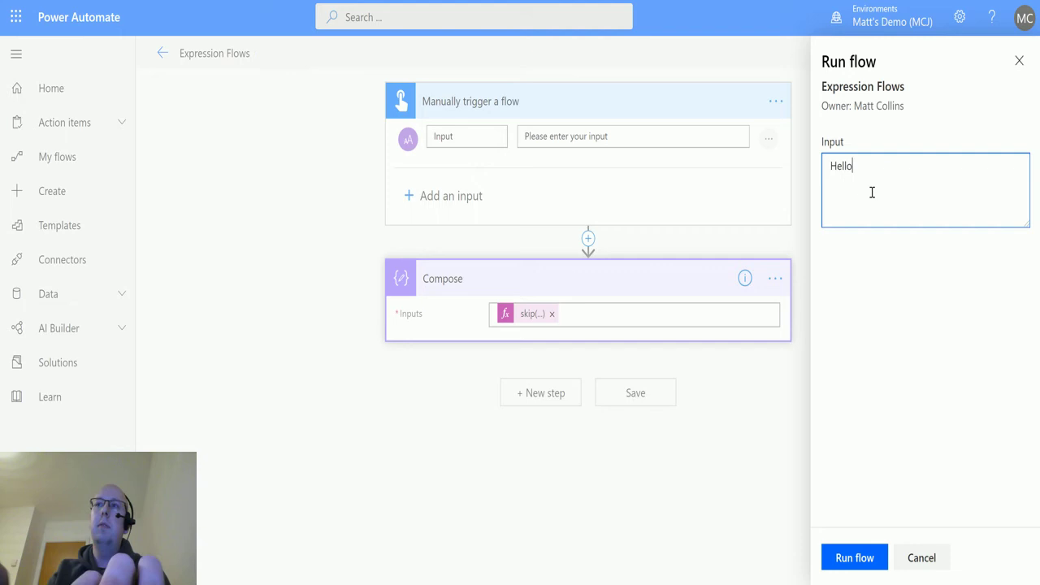
type(", M")
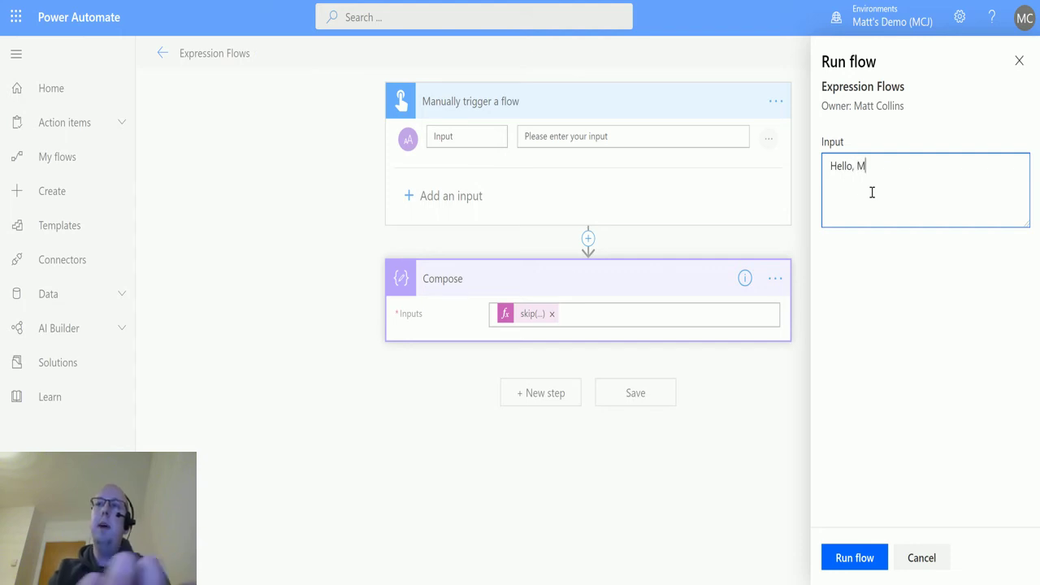
type("y name is Matt")
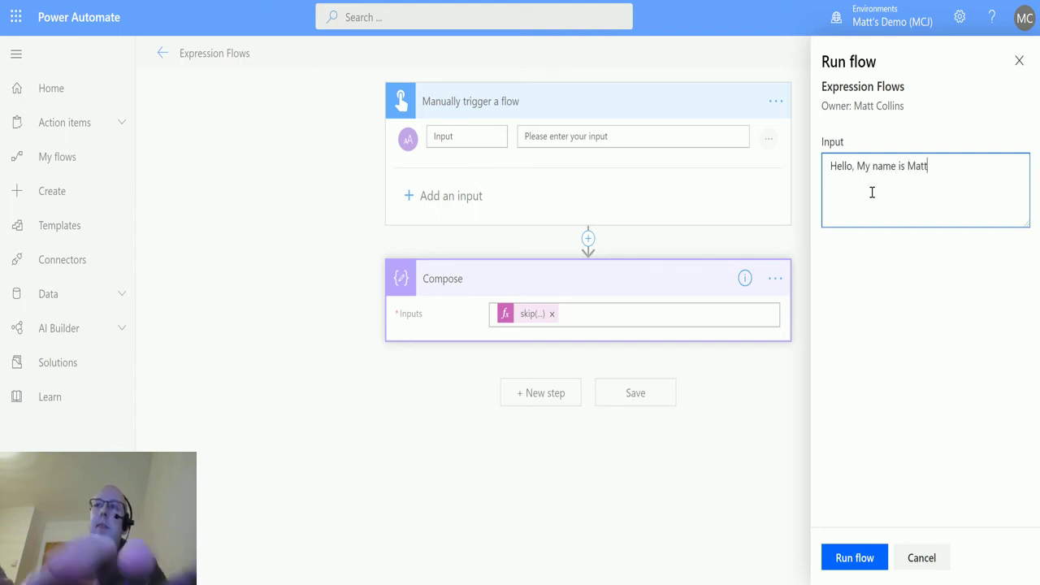
type(", Nice to meet")
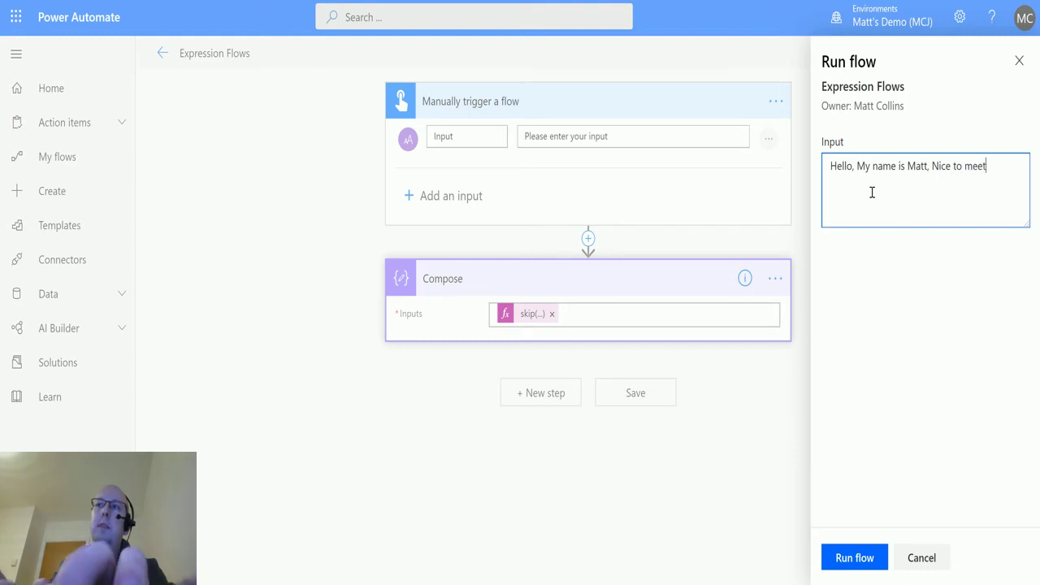
type(" you.")
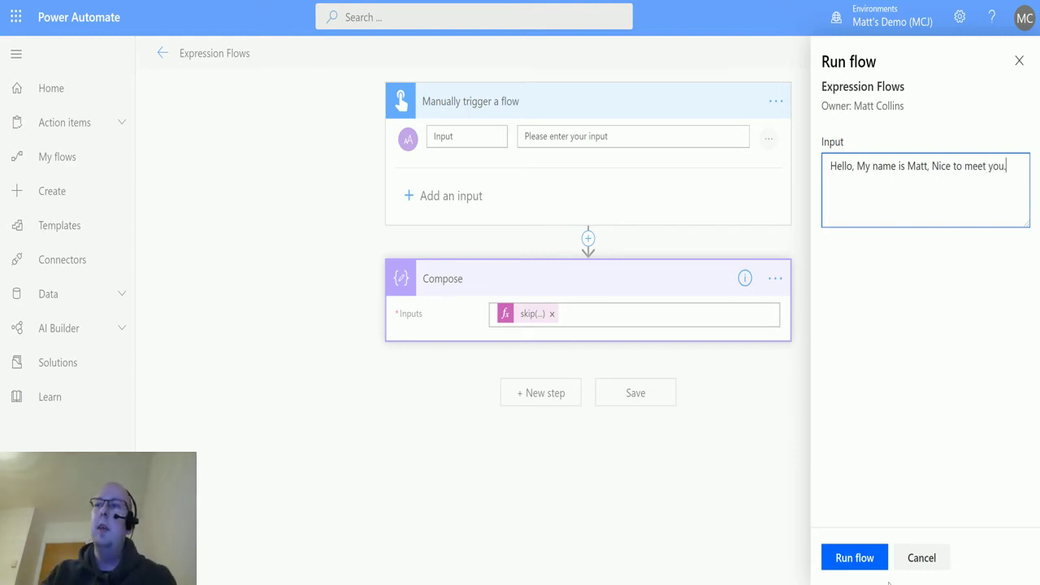
Step: Run the Expression Flows test and view the Compose action's inputs and outputs in the run results
left_click(871, 564)
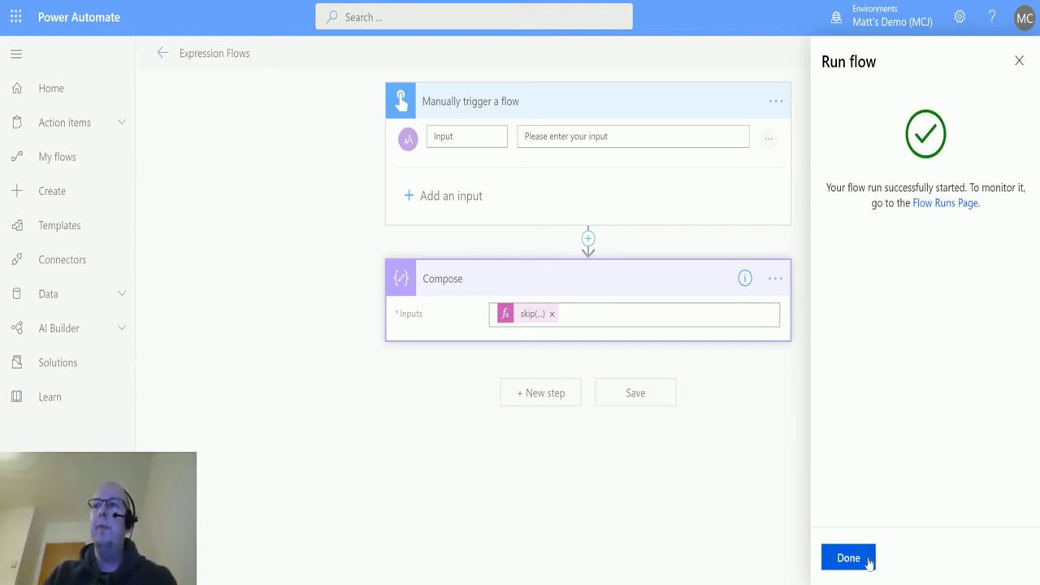
left_click(867, 561)
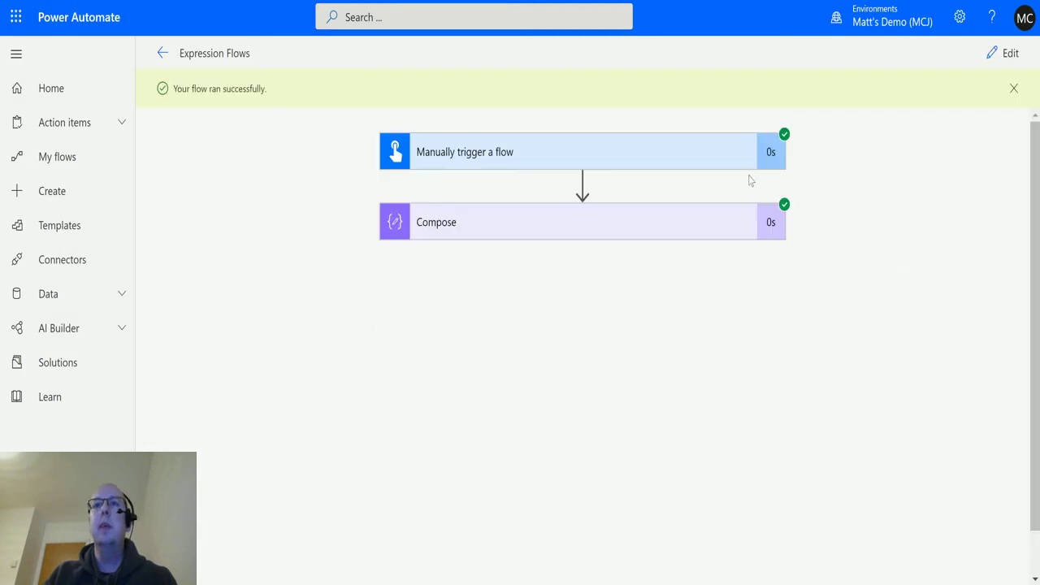
left_click(594, 208)
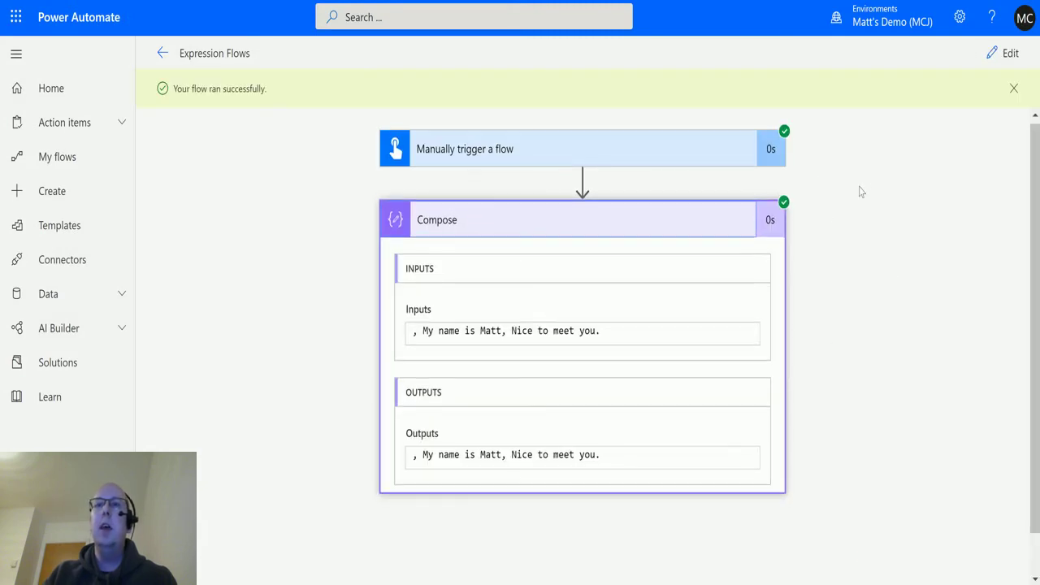
scroll(596, 294, "down", 1)
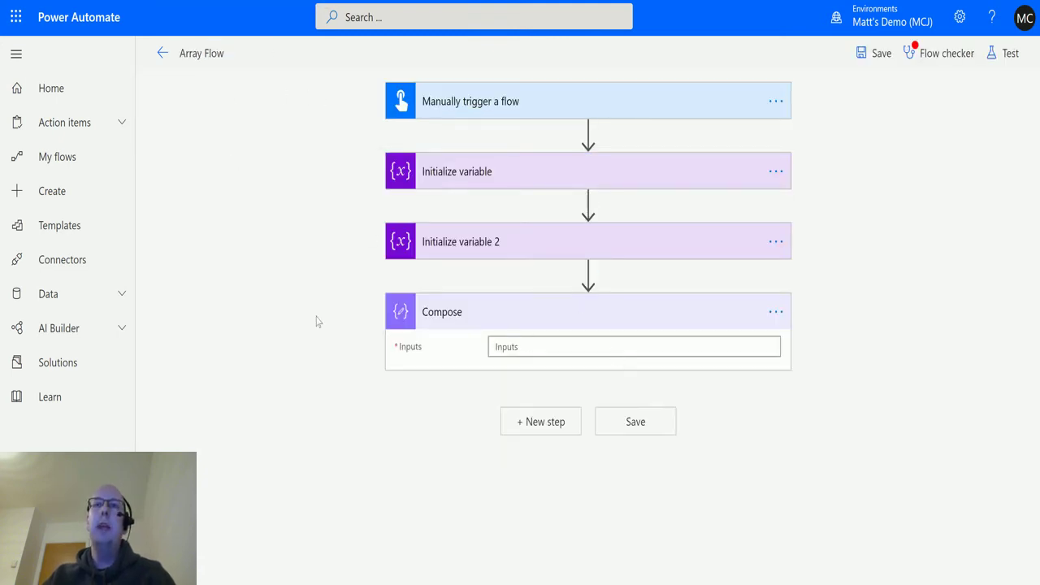
Step: Examine the array of contact records stored in the List variable of the first Initialize variable action
left_click(526, 184)
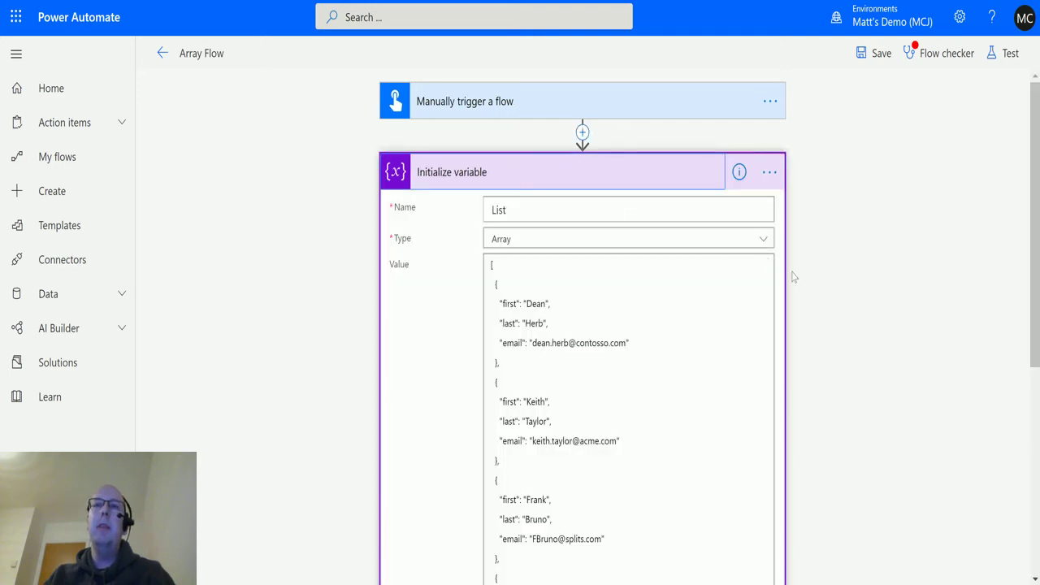
scroll(360, 109, "down", 1)
scroll(536, 211, "up", 1)
scroll(570, 199, "down", 1)
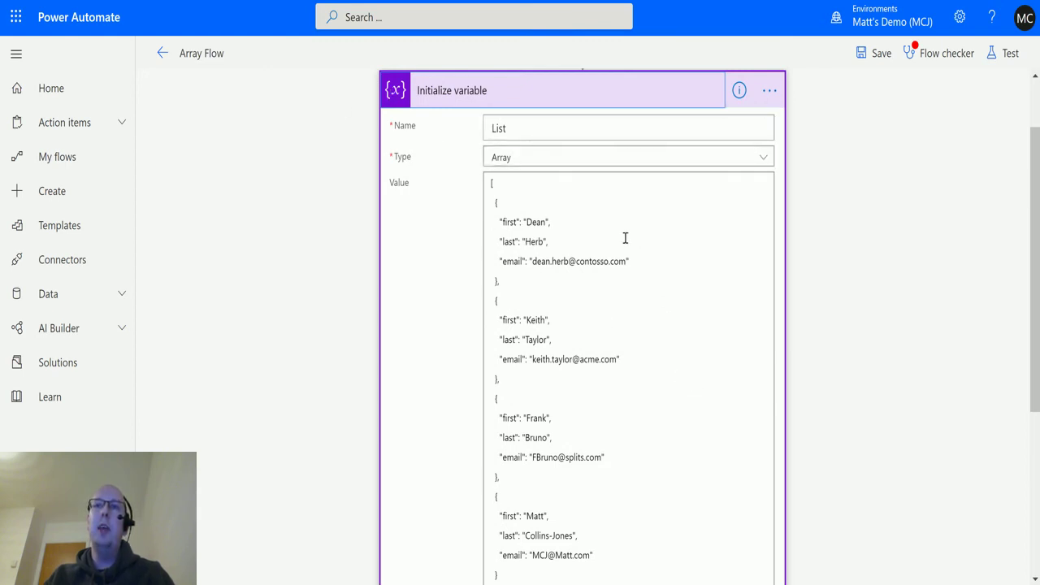
scroll(595, 176, "down", 1)
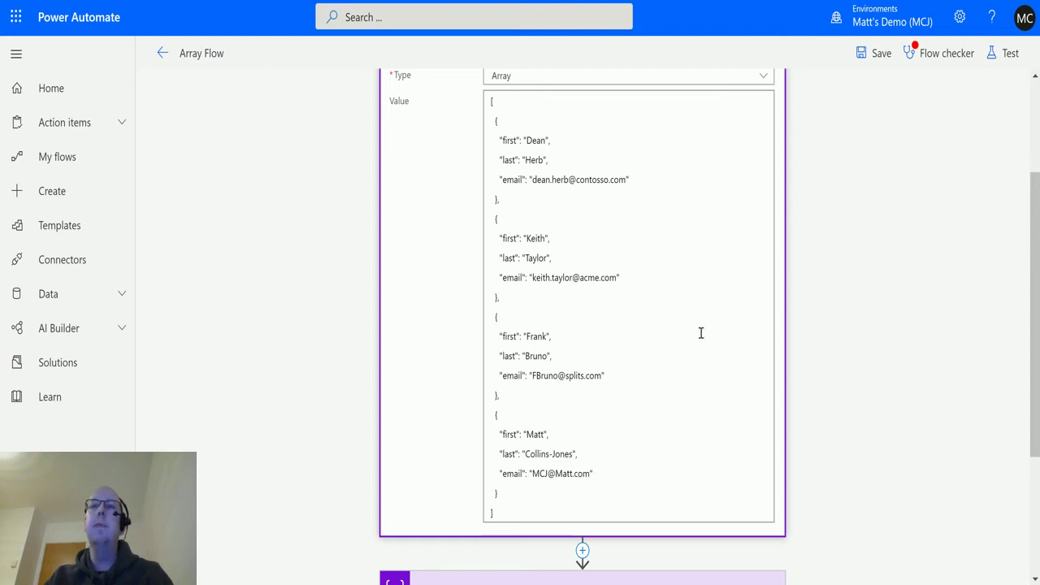
Step: Begin an expression for Array Flow's Compose Inputs with the skip function from the full list of Collection functions
scroll(840, 292, "down", 3)
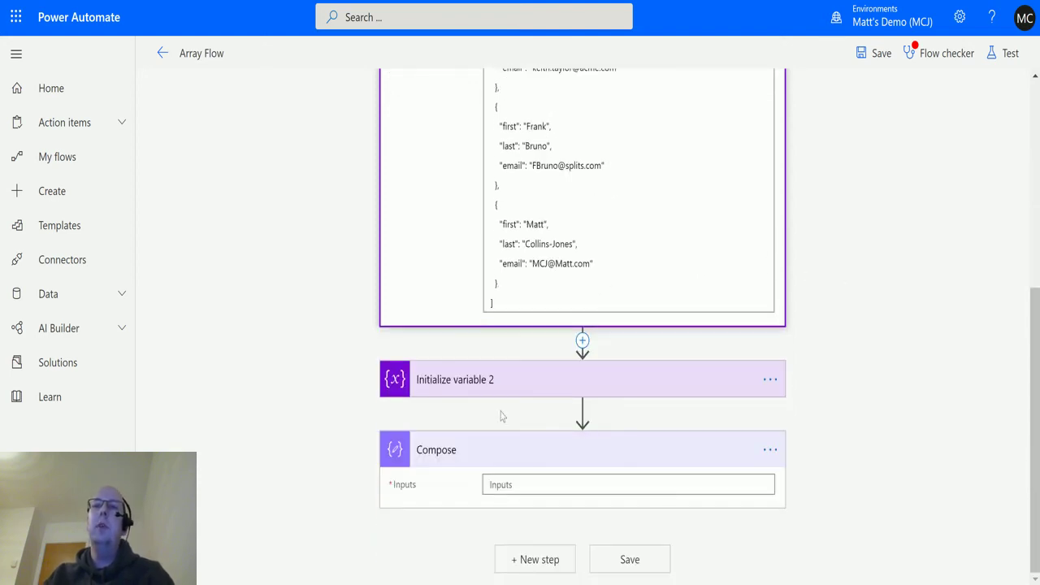
left_click(518, 484)
left_click(919, 390)
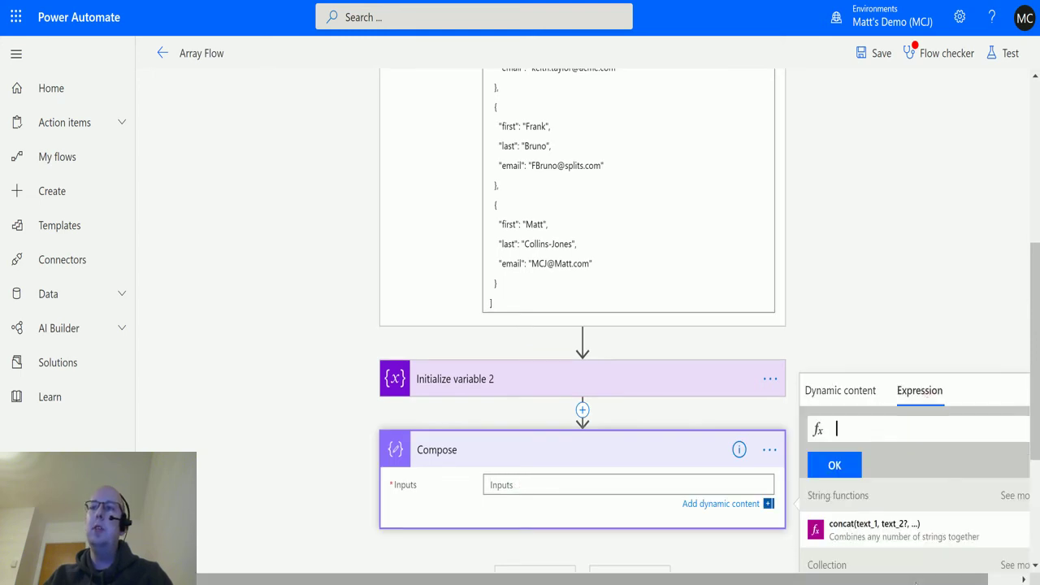
scroll(1026, 452, "down", 3)
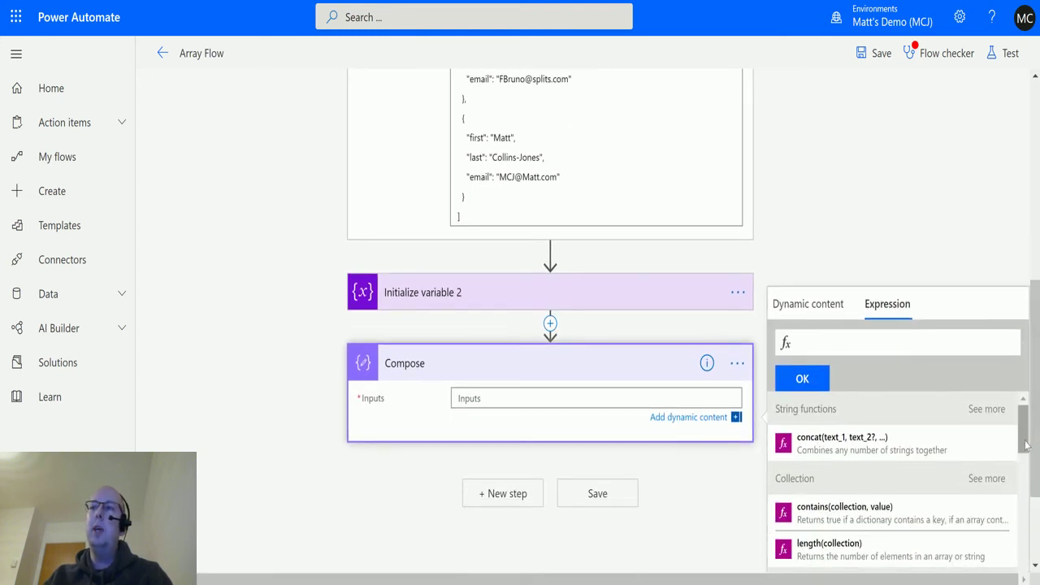
scroll(1027, 452, "down", 1)
left_click(987, 431)
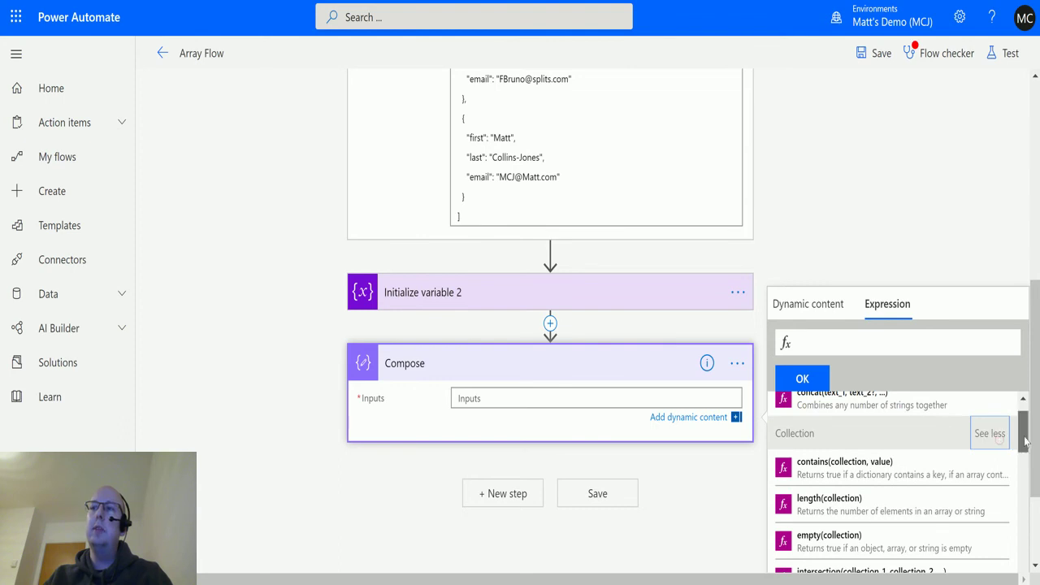
scroll(1026, 452, "down", 2)
scroll(1025, 454, "down", 3)
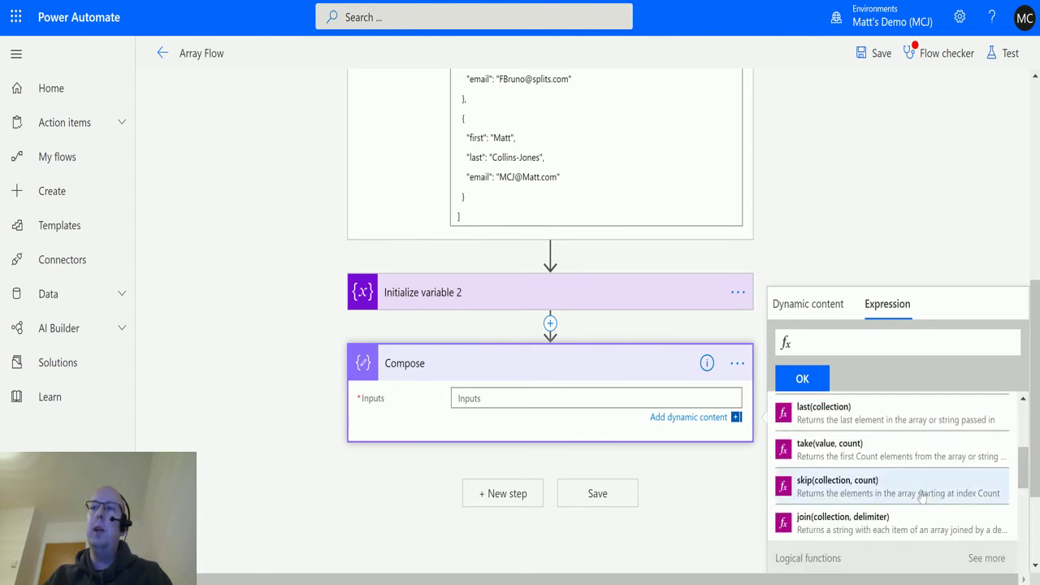
left_click(840, 488)
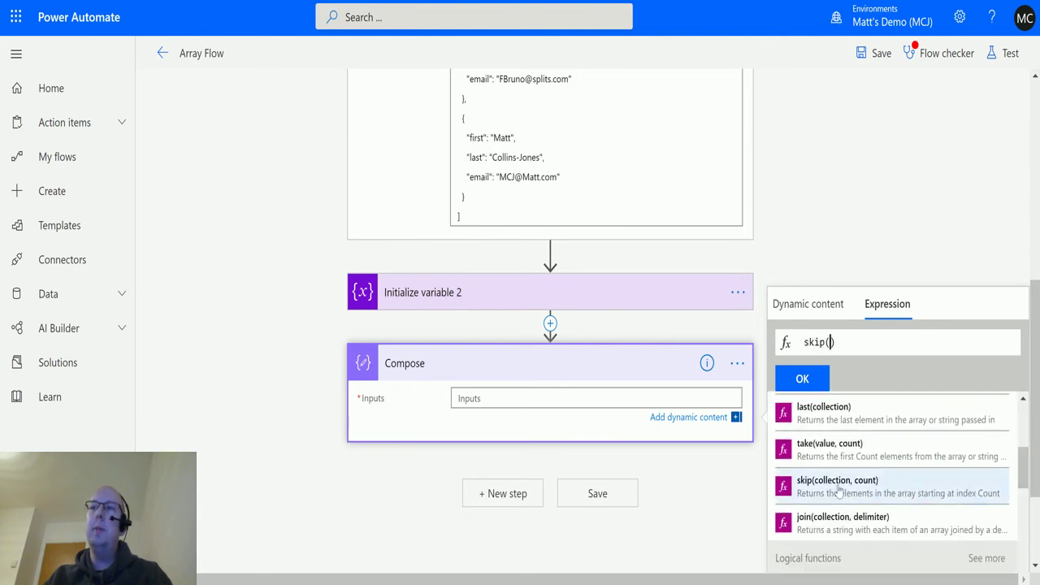
Step: Complete the skip expression with the List variable as the collection and 3 as the count, and add it to Compose
left_click(803, 308)
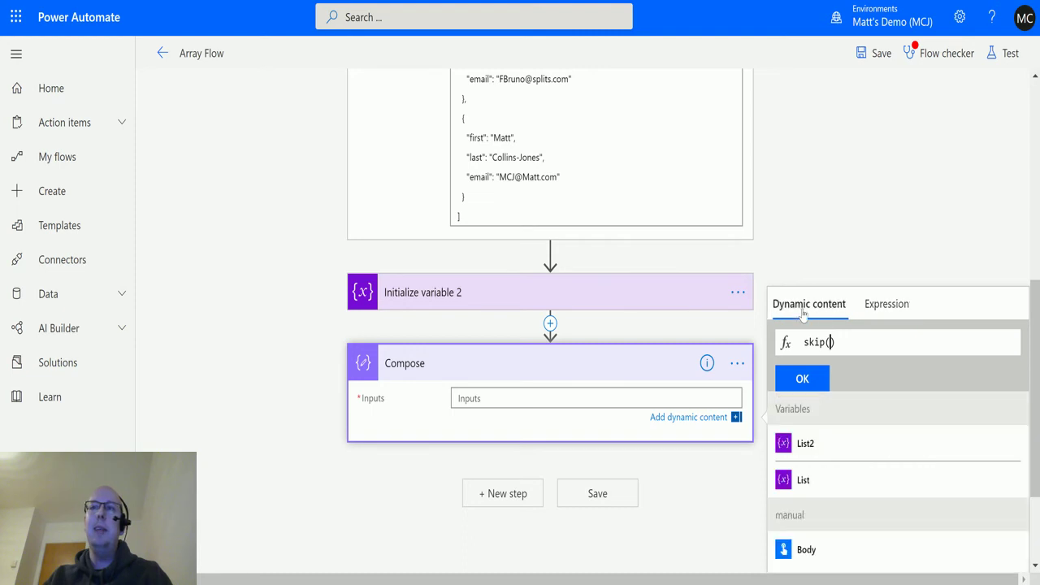
left_click(827, 483)
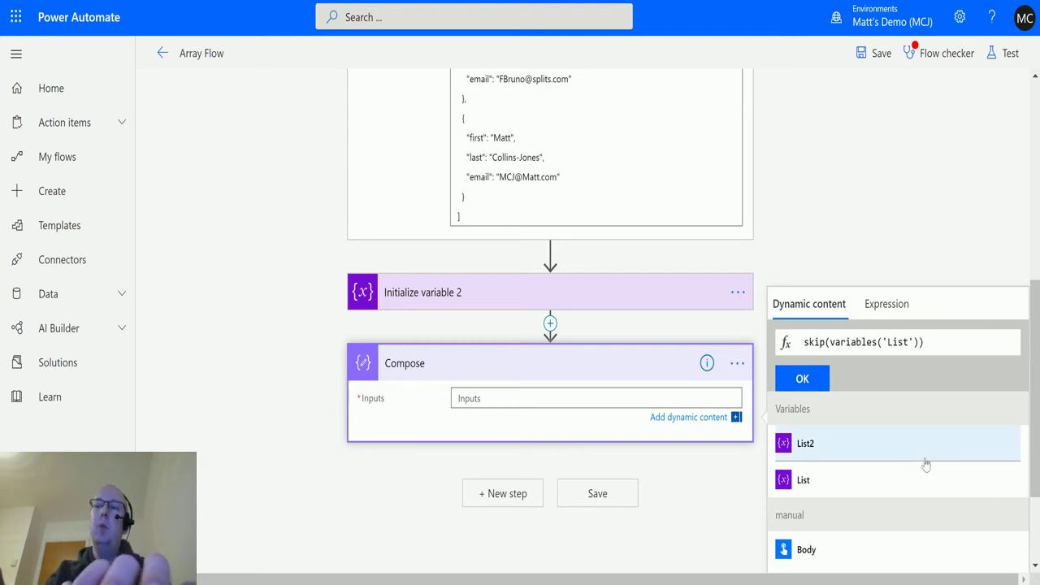
type(",")
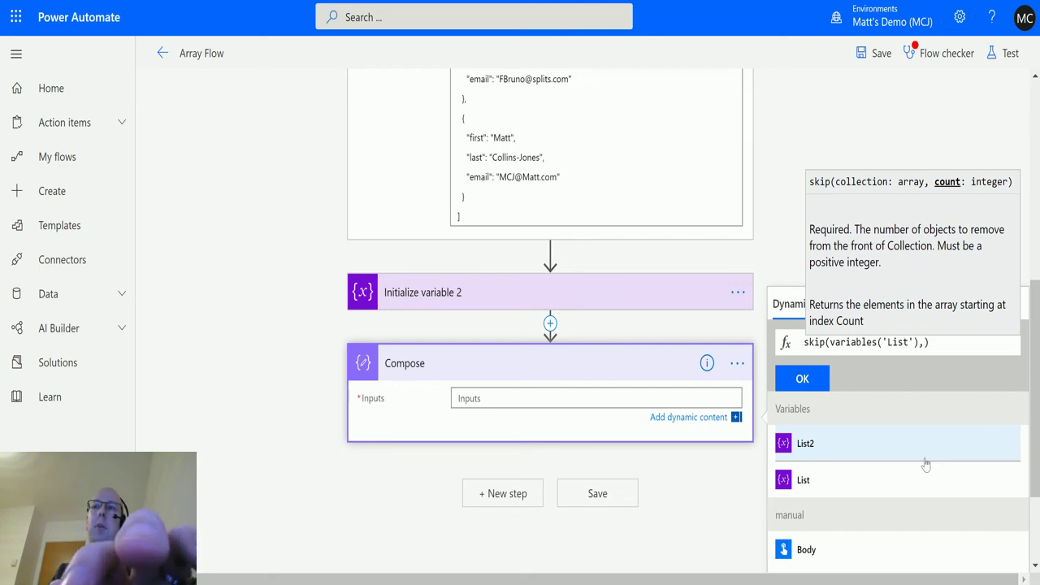
type("3")
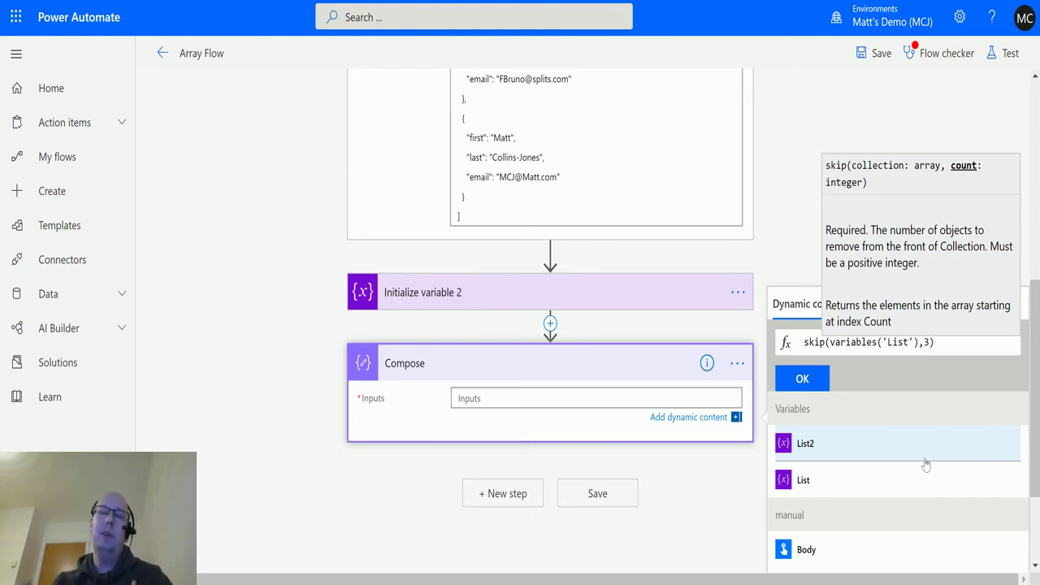
left_click(802, 379)
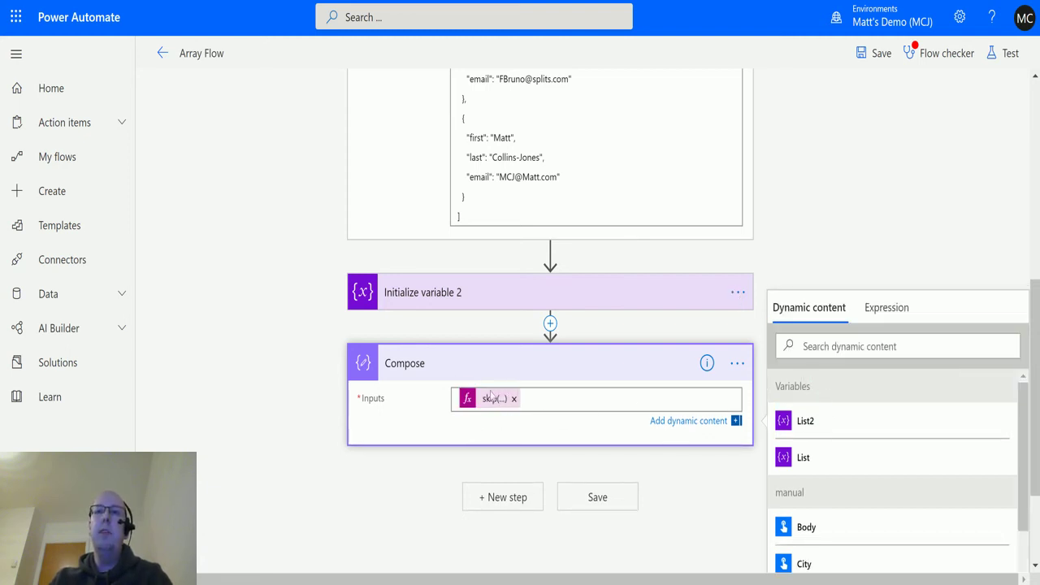
Step: Save and manually test Array Flow, and view the Compose action's outputs in the run results
left_click(1006, 52)
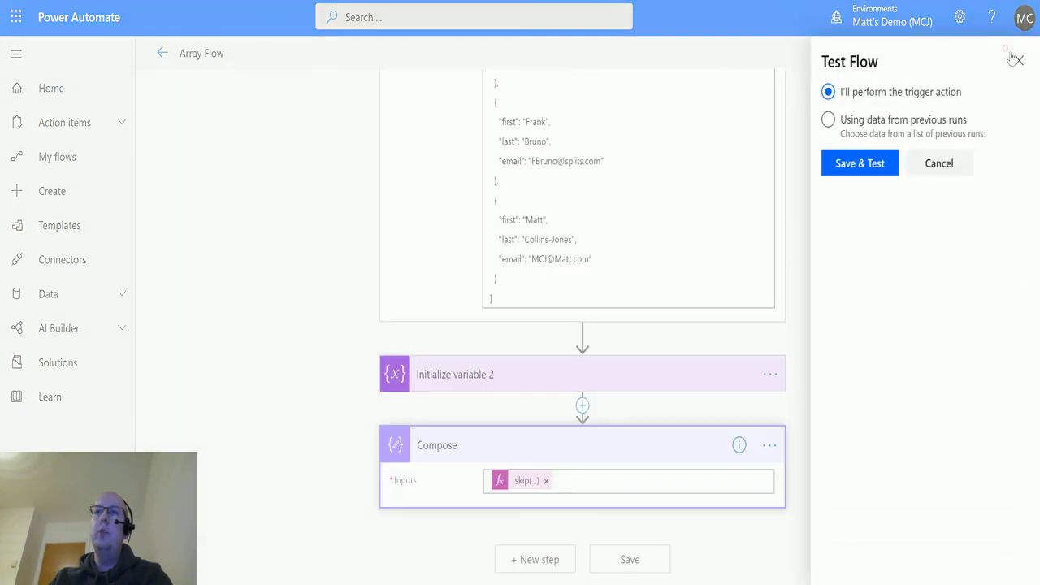
left_click(872, 165)
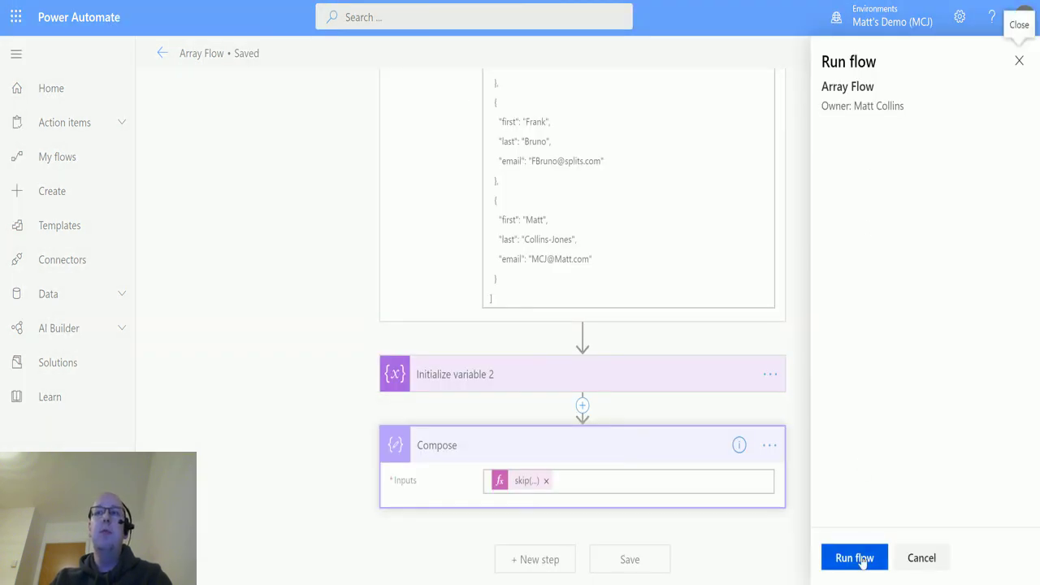
left_click(864, 559)
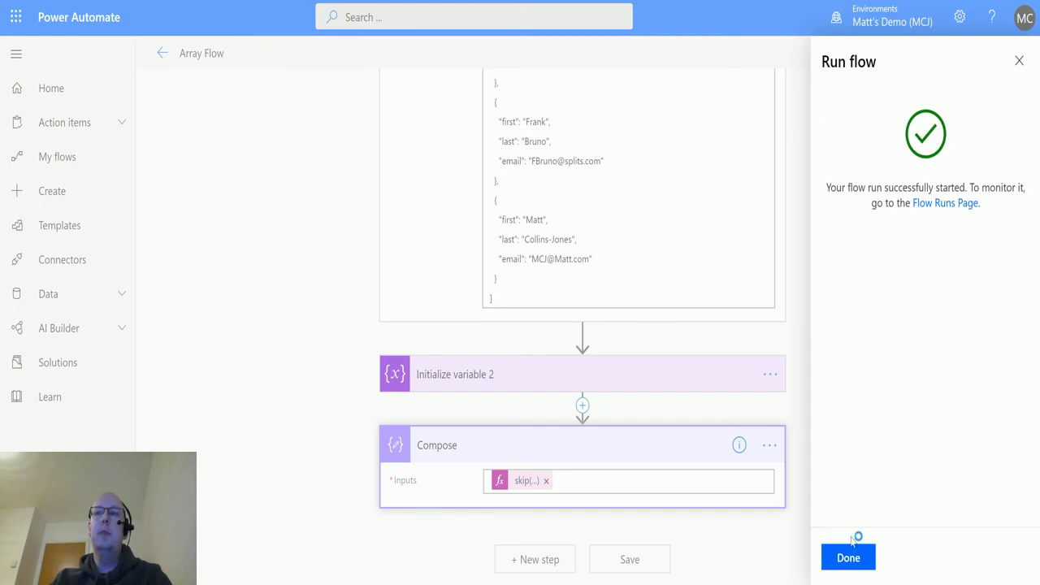
left_click(850, 554)
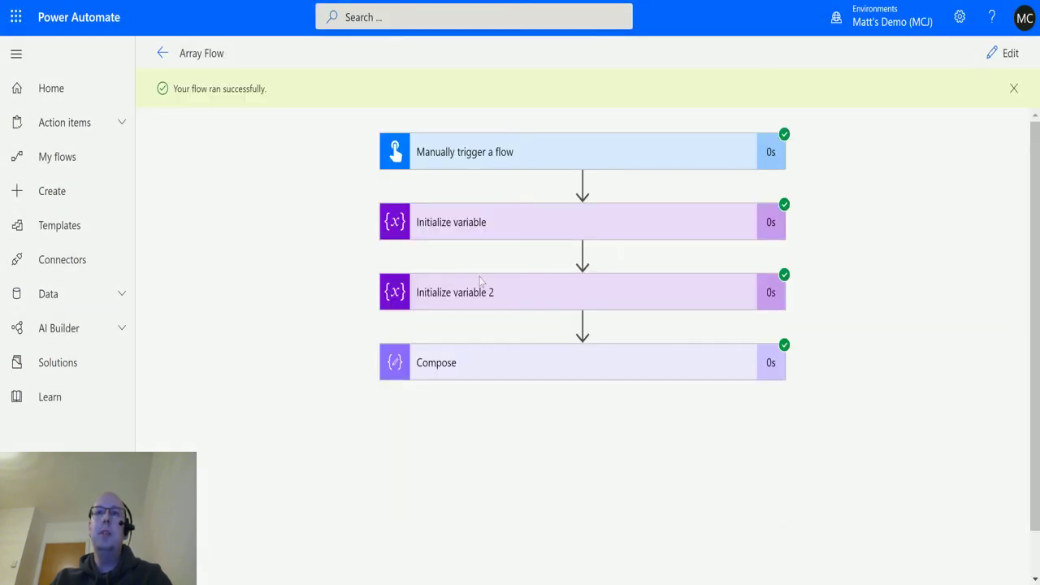
left_click(532, 371)
scroll(873, 225, "down", 2)
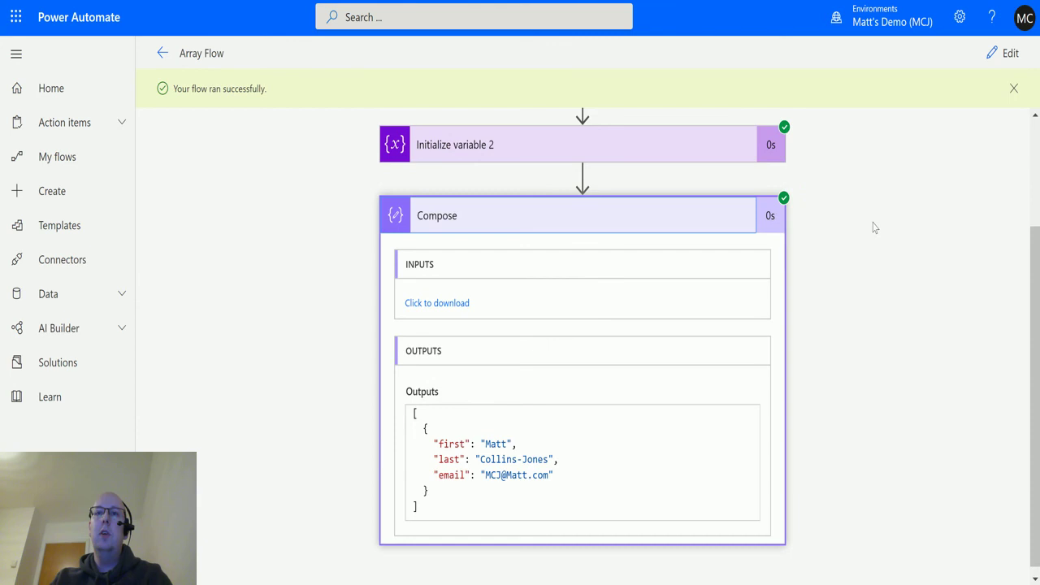